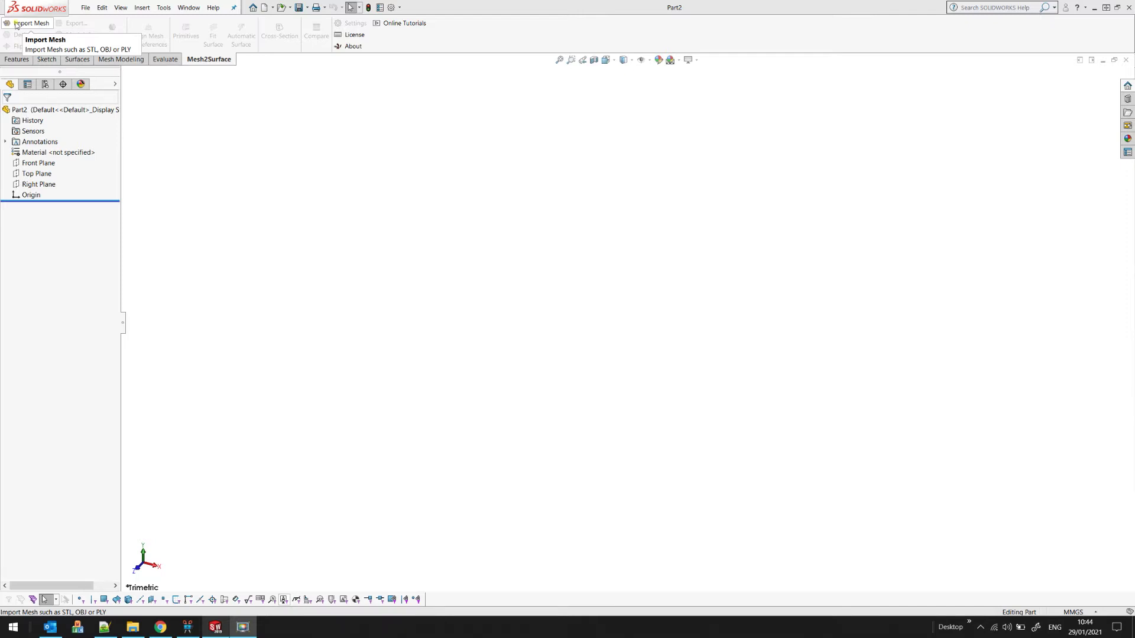
Step: Import the mesh file basic_part.stl with millimetres as file units and Z mapped to the Y axis
{"action": "left_click", "coordinate": [16, 24]}
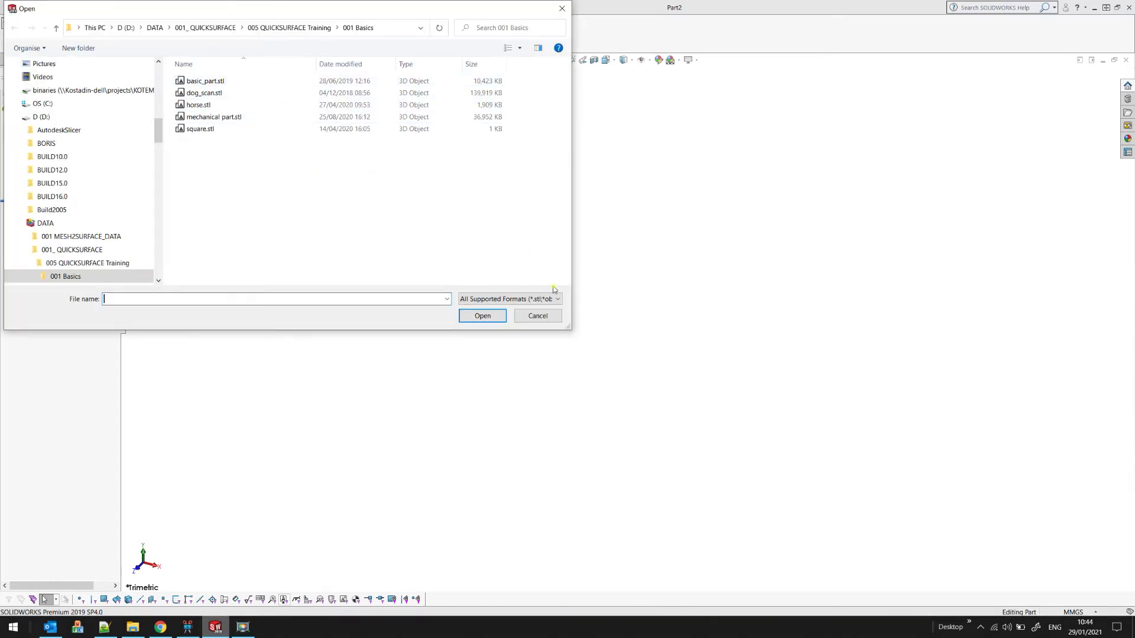
{"action": "left_click", "coordinate": [539, 300]}
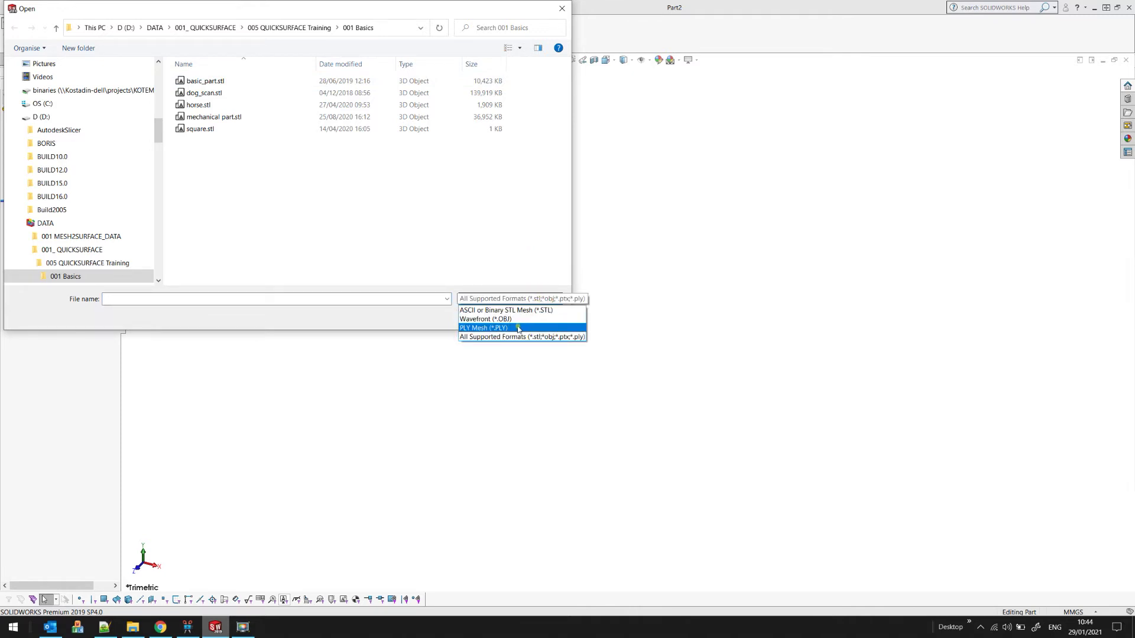
{"action": "left_click", "coordinate": [520, 298]}
{"action": "left_click", "coordinate": [198, 81]}
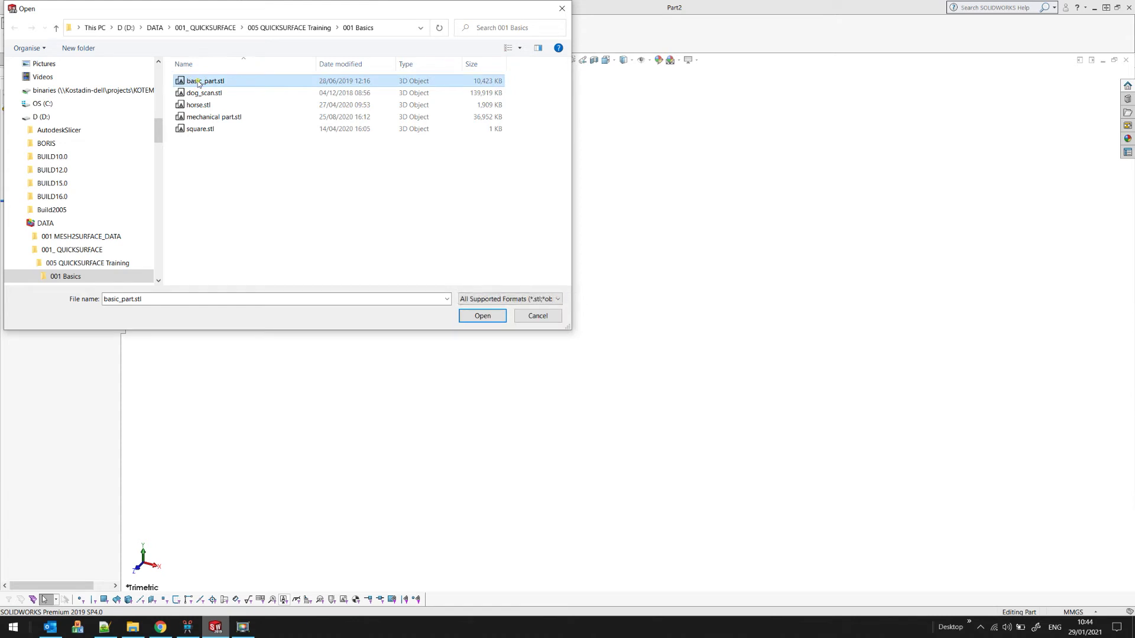
{"action": "left_click", "coordinate": [500, 318]}
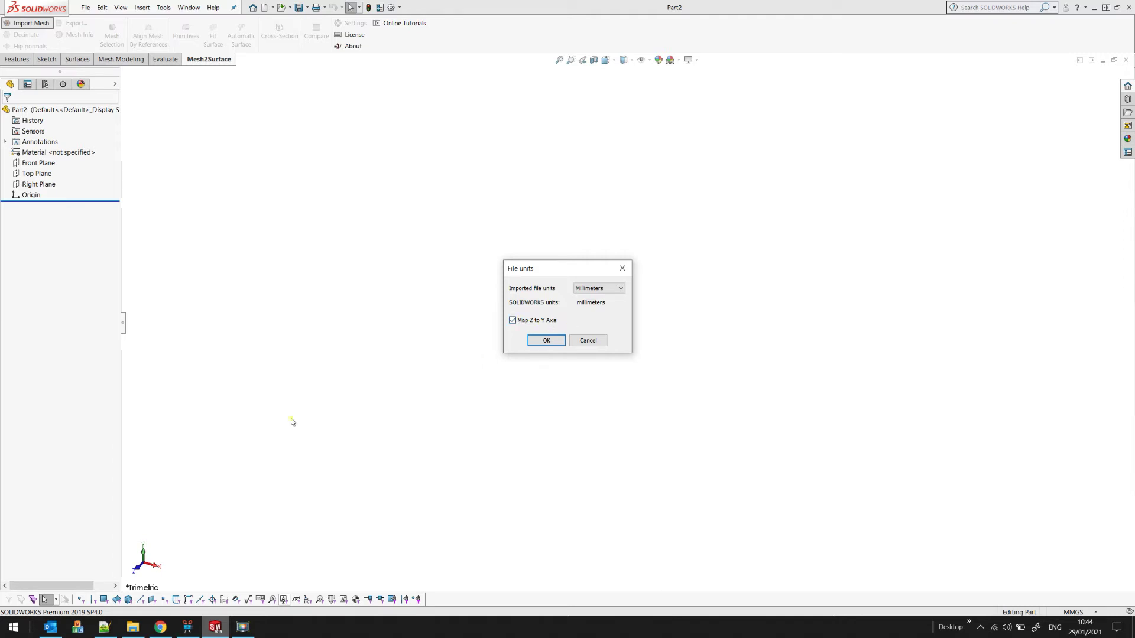
{"action": "left_click", "coordinate": [548, 341]}
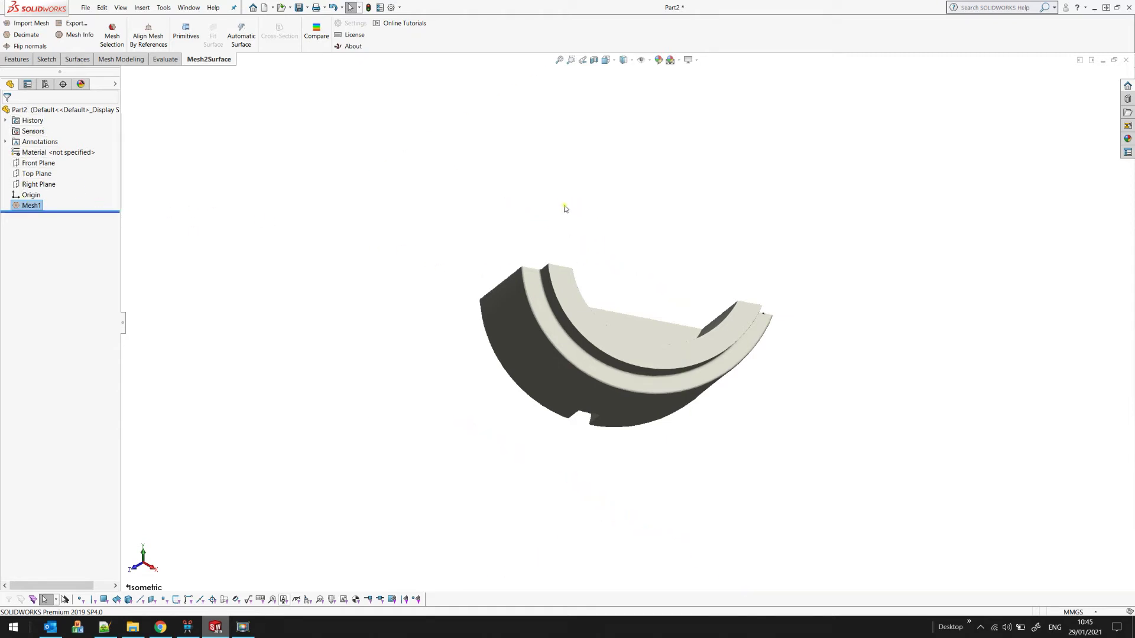
Step: Import dog_scan.stl as a second mesh in millimetres with Z mapped to Y, and show both meshes in isometric view
{"action": "left_click", "coordinate": [621, 251]}
{"action": "middle_click_drag", "start_coordinate": [622, 251], "coordinate": [792, 247]}
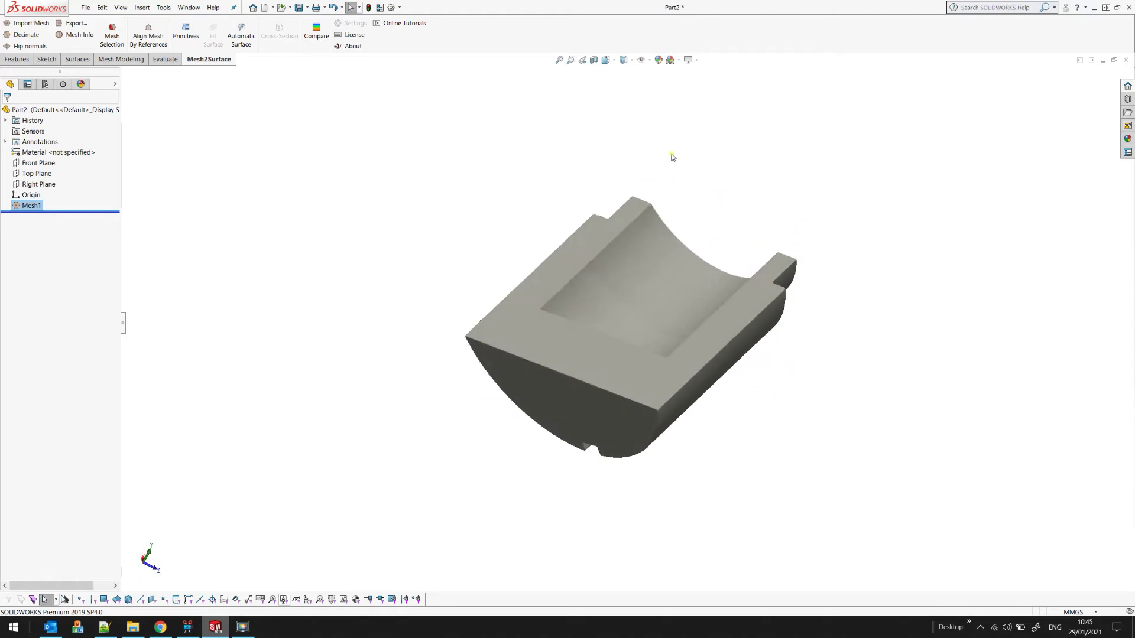
{"action": "left_click", "coordinate": [605, 61]}
{"action": "left_click", "coordinate": [618, 98]}
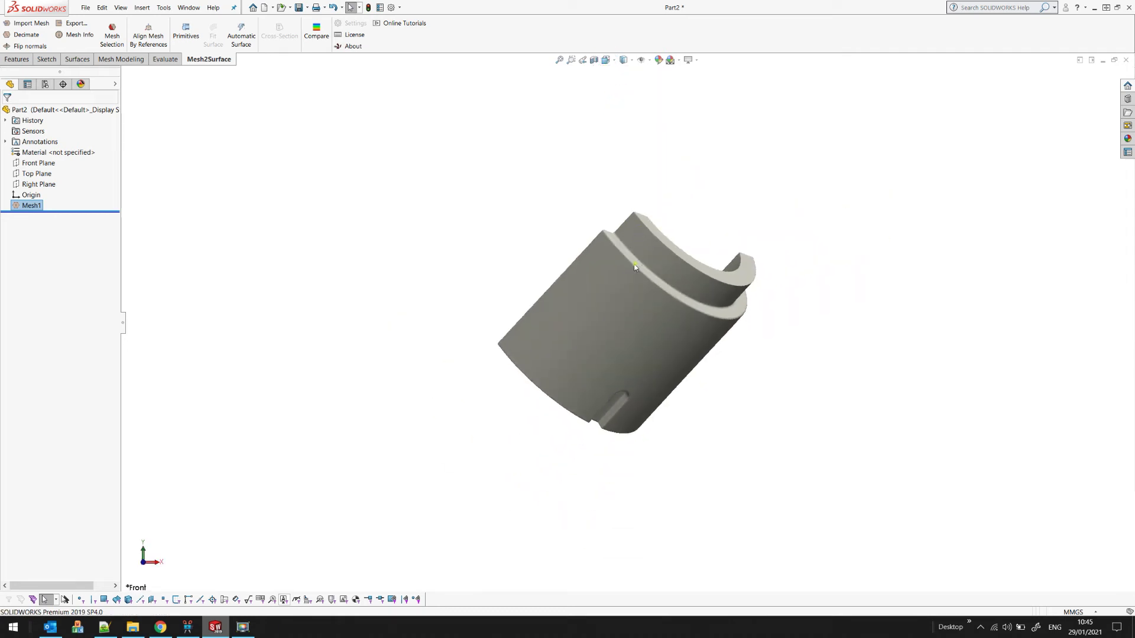
{"action": "left_click", "coordinate": [37, 26]}
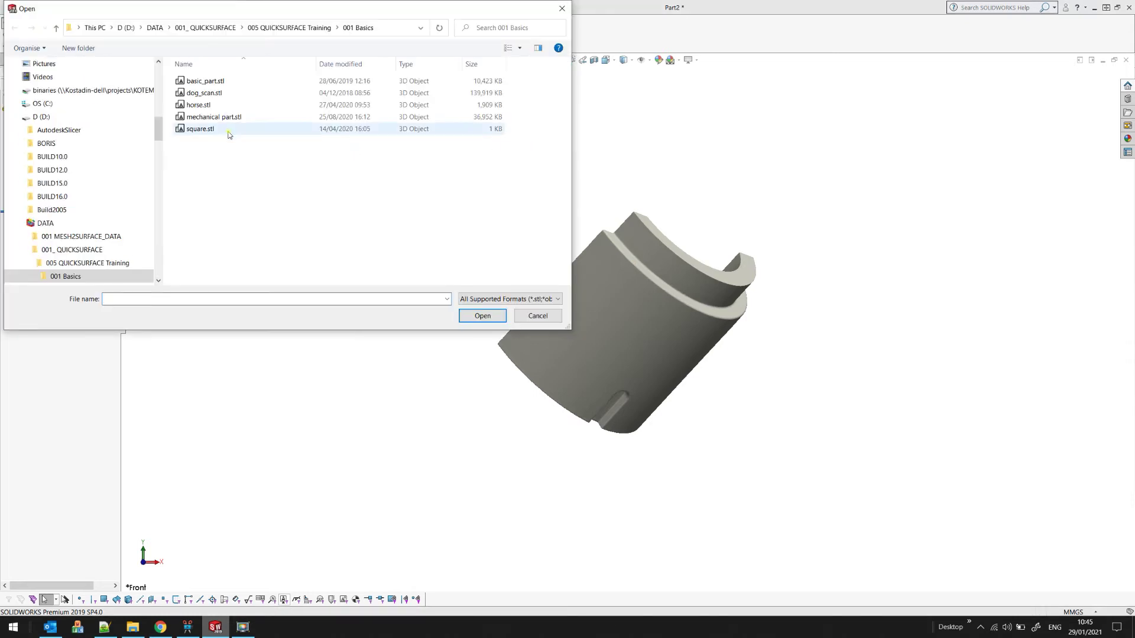
{"action": "left_click", "coordinate": [230, 95]}
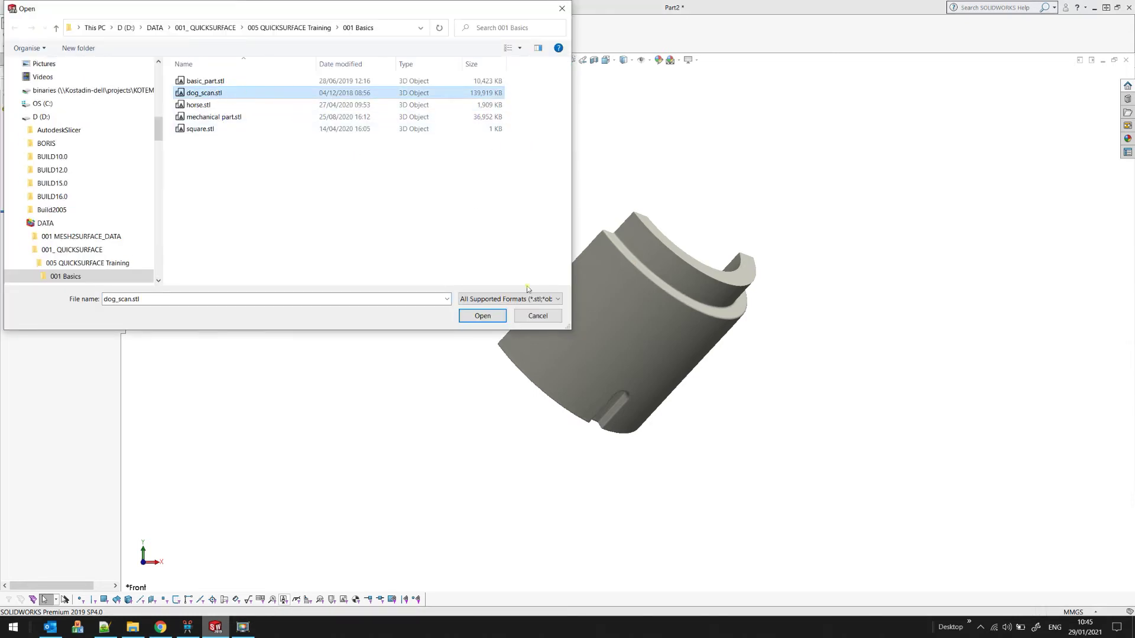
{"action": "left_click", "coordinate": [483, 316]}
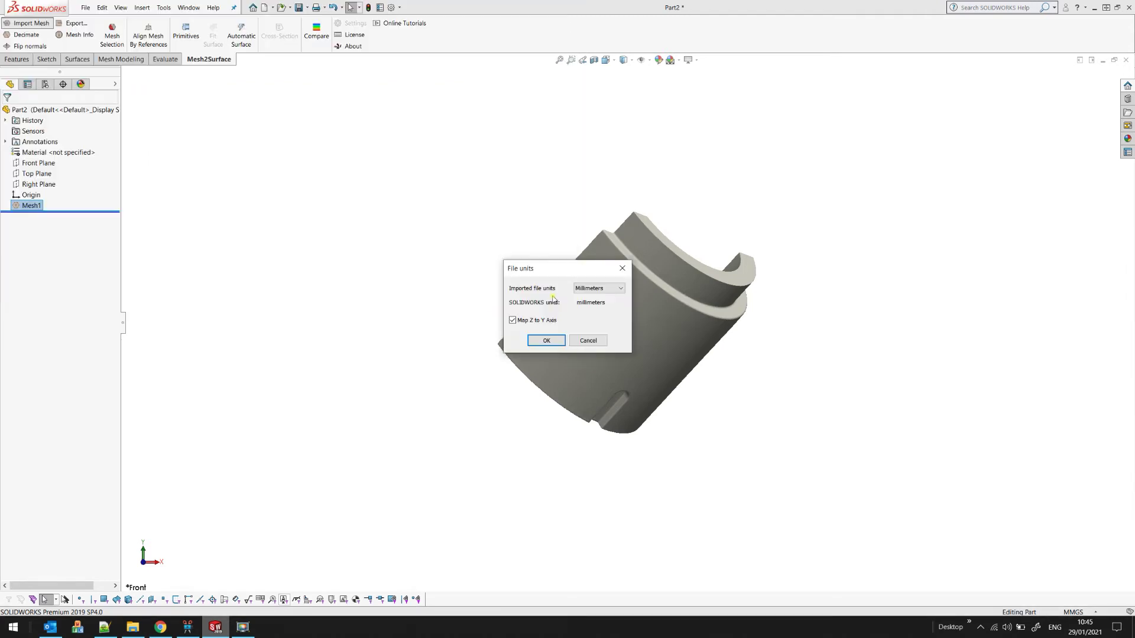
{"action": "left_click", "coordinate": [546, 341]}
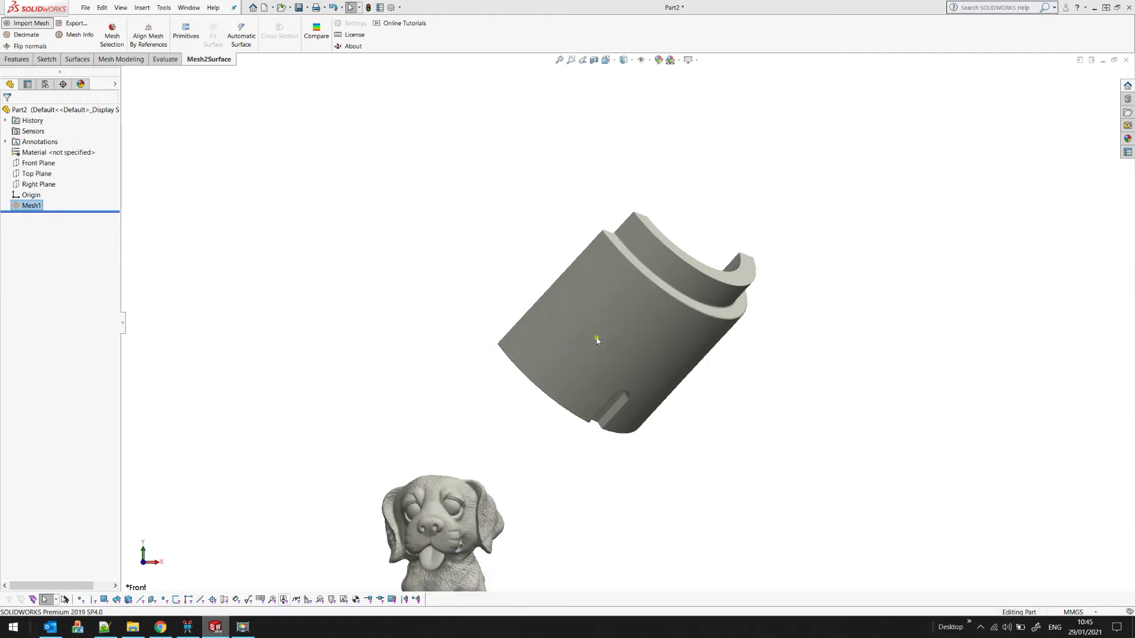
{"action": "key", "text": "ctrl+7"}
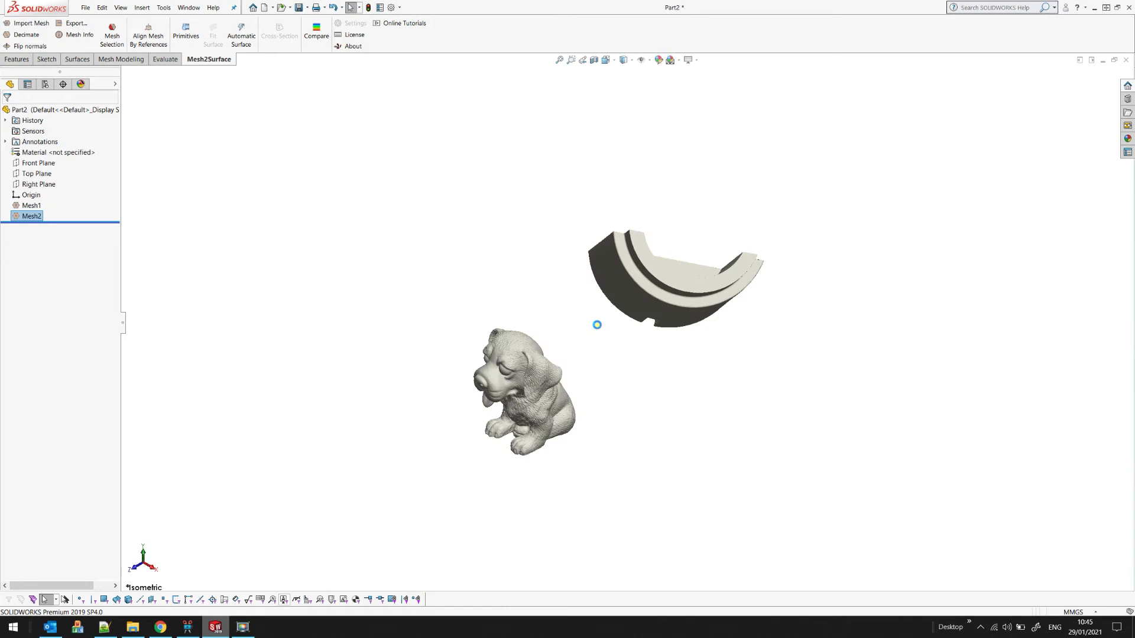
Step: Check the mesh information of the dog scan, including its point and triangle counts and dimensions
{"action": "left_click", "coordinate": [80, 36]}
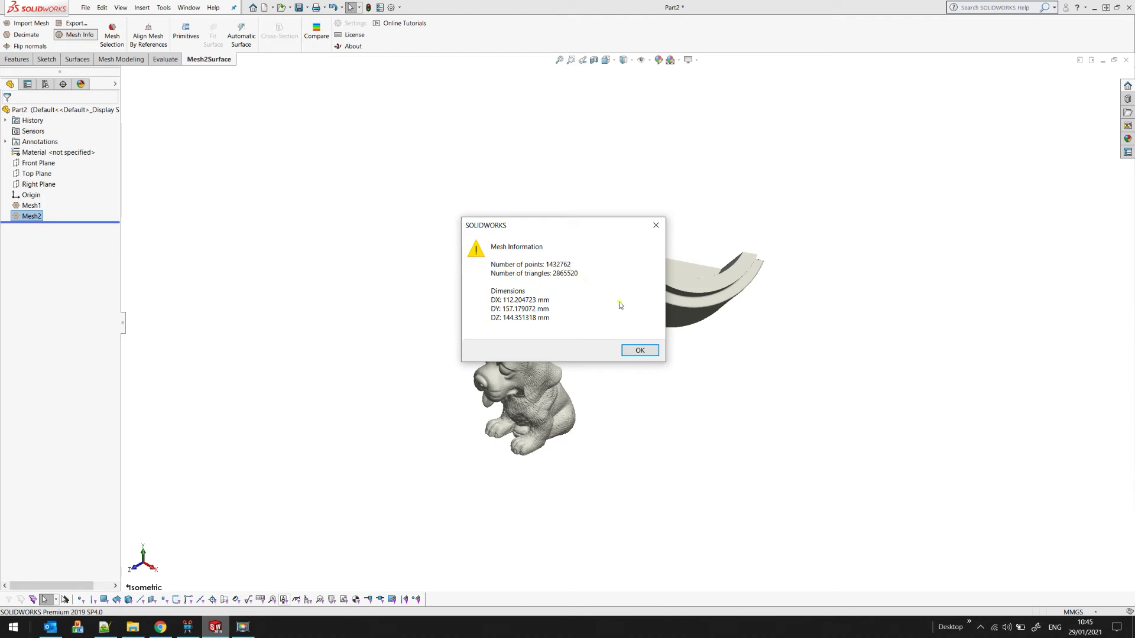
{"action": "left_click", "coordinate": [638, 349]}
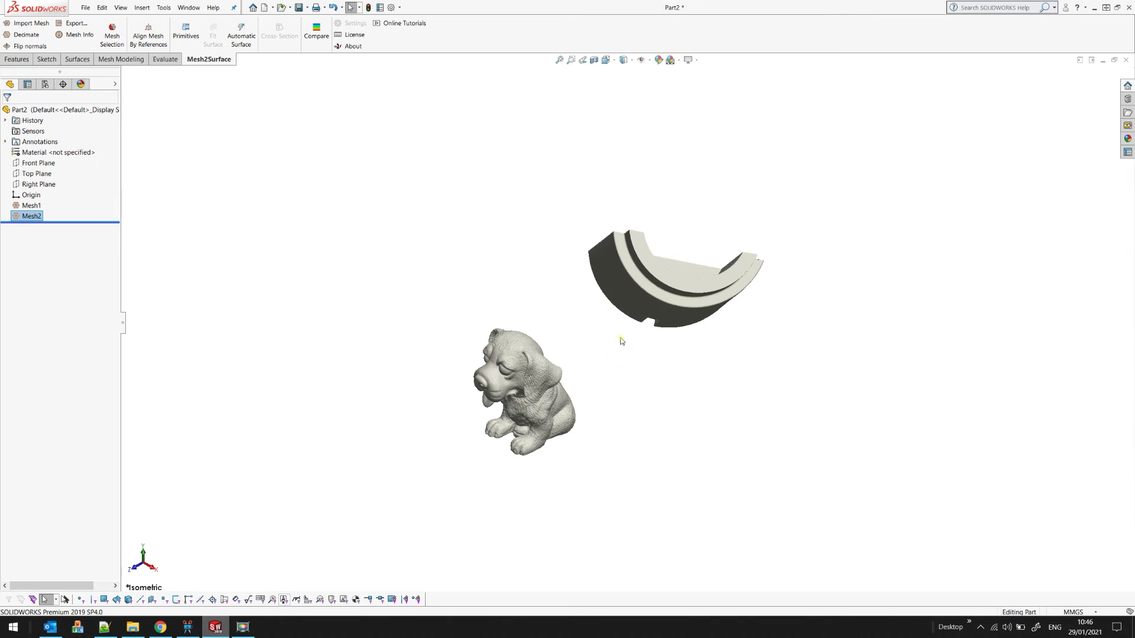
{"action": "middle_click_drag", "start_coordinate": [622, 322], "coordinate": [628, 289]}
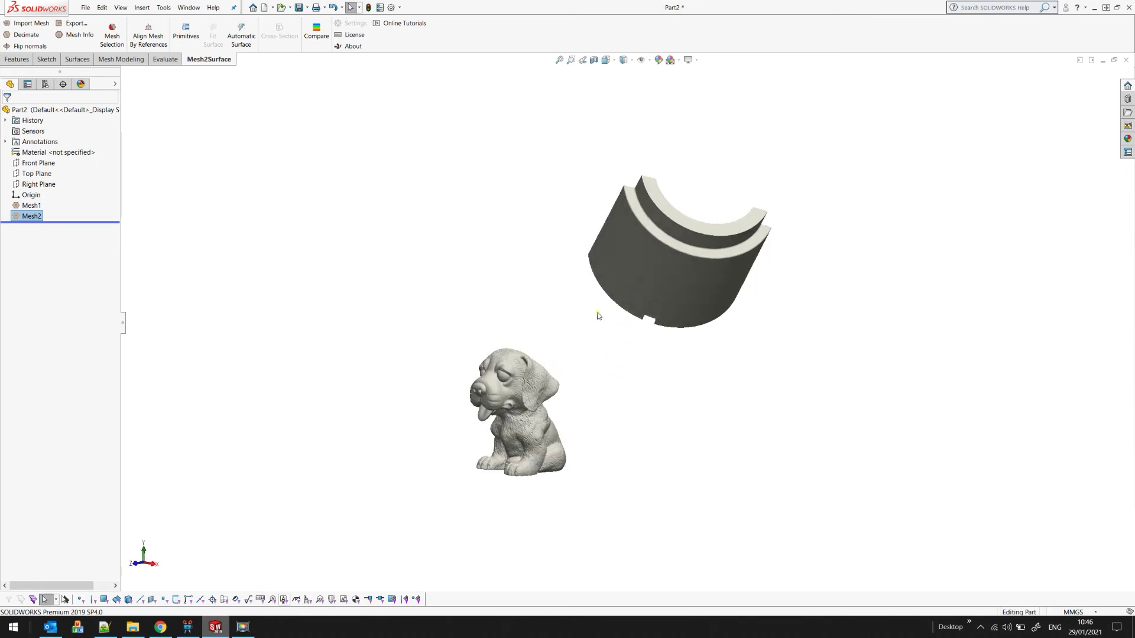
{"action": "middle_click_drag", "start_coordinate": [544, 309], "coordinate": [583, 320]}
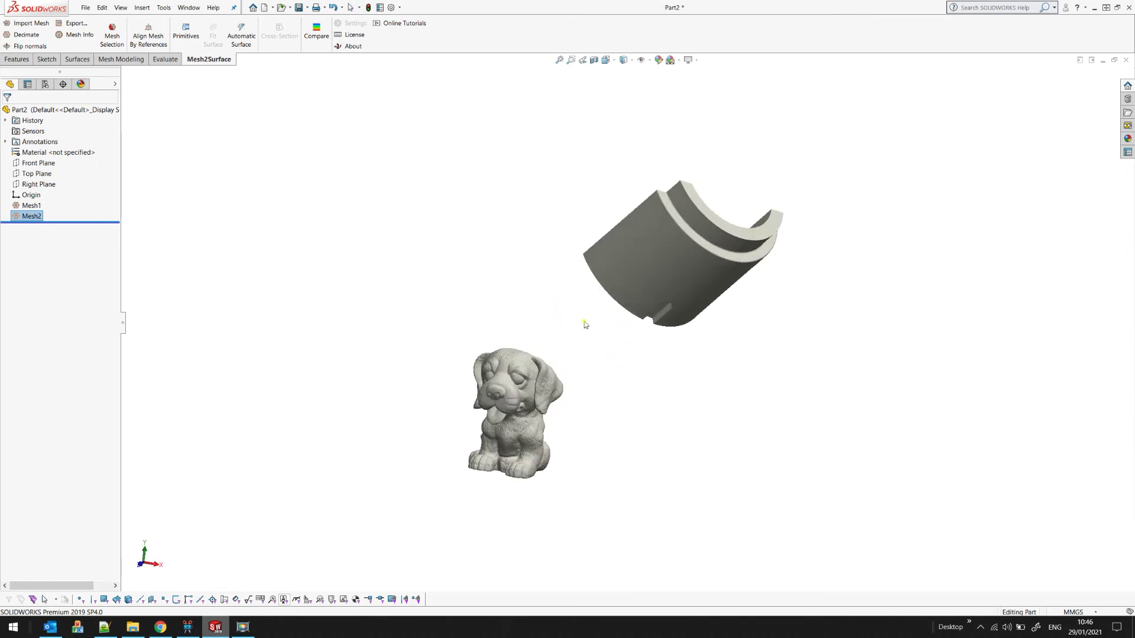
{"action": "left_click", "coordinate": [90, 8]}
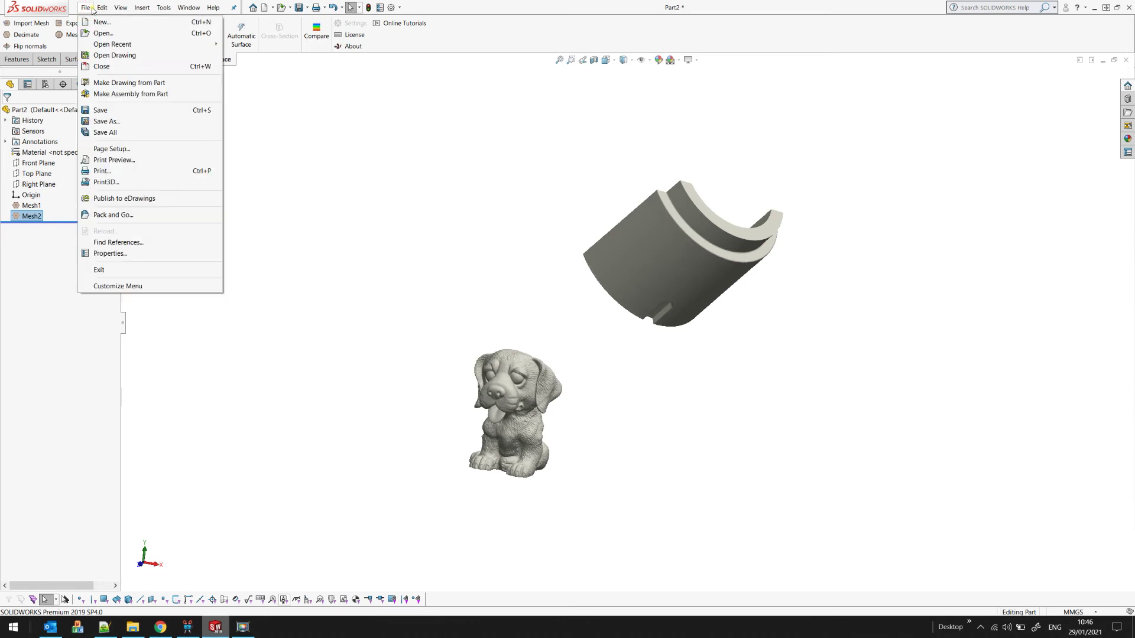
{"action": "left_click", "coordinate": [102, 111]}
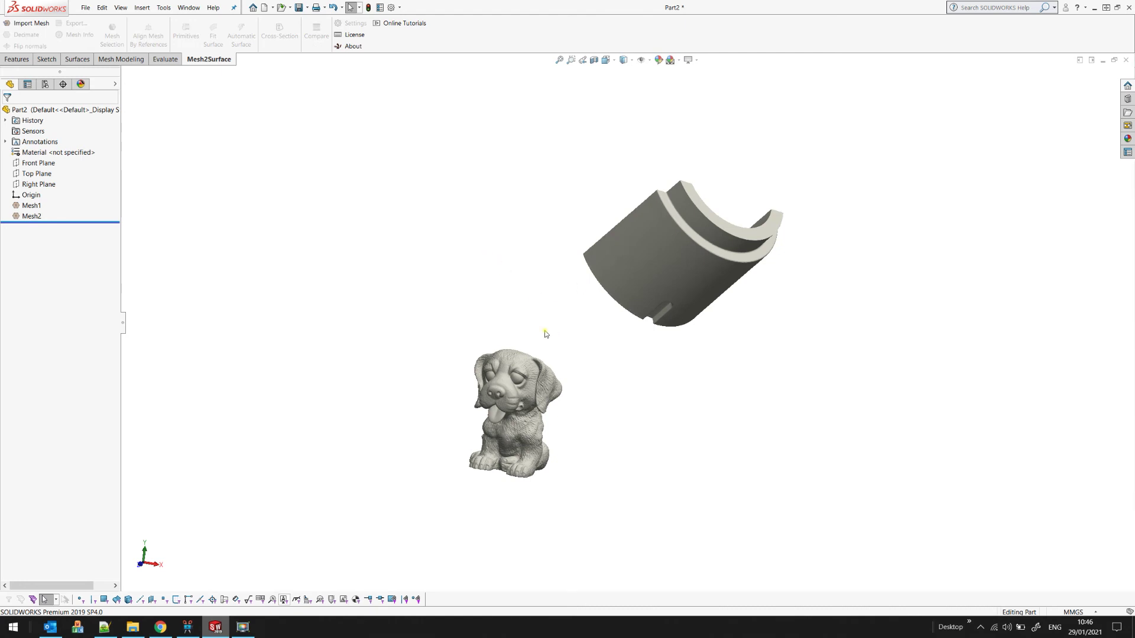
Step: Hide the whole dog scan mesh and show it again
{"action": "left_click", "coordinate": [24, 215]}
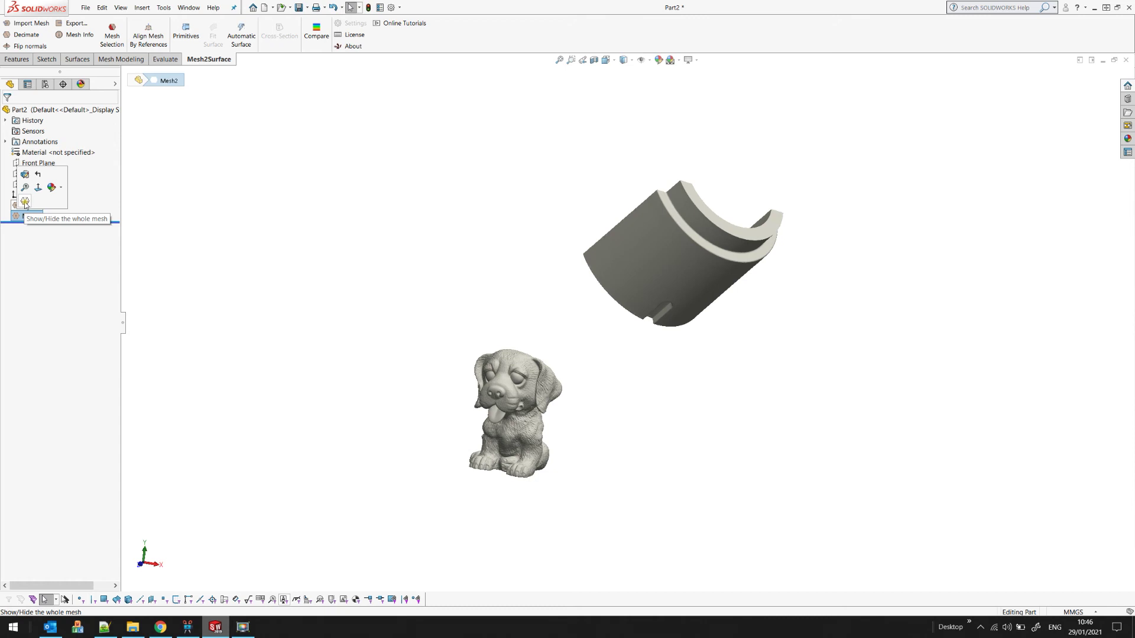
{"action": "left_click", "coordinate": [25, 202]}
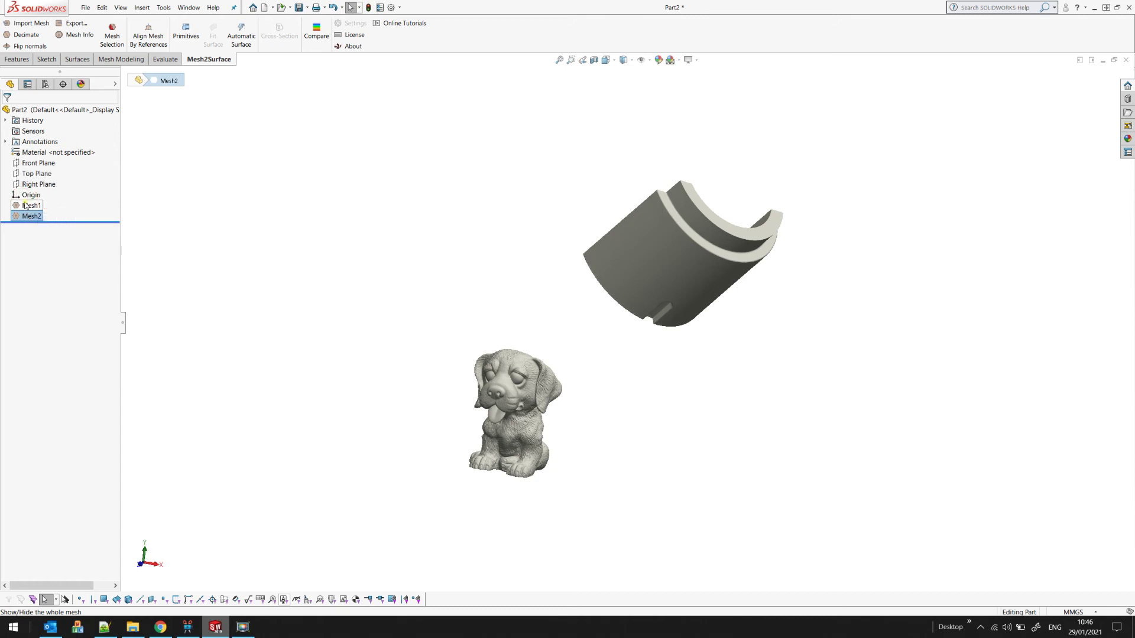
{"action": "left_click", "coordinate": [14, 220]}
{"action": "left_click", "coordinate": [25, 202]}
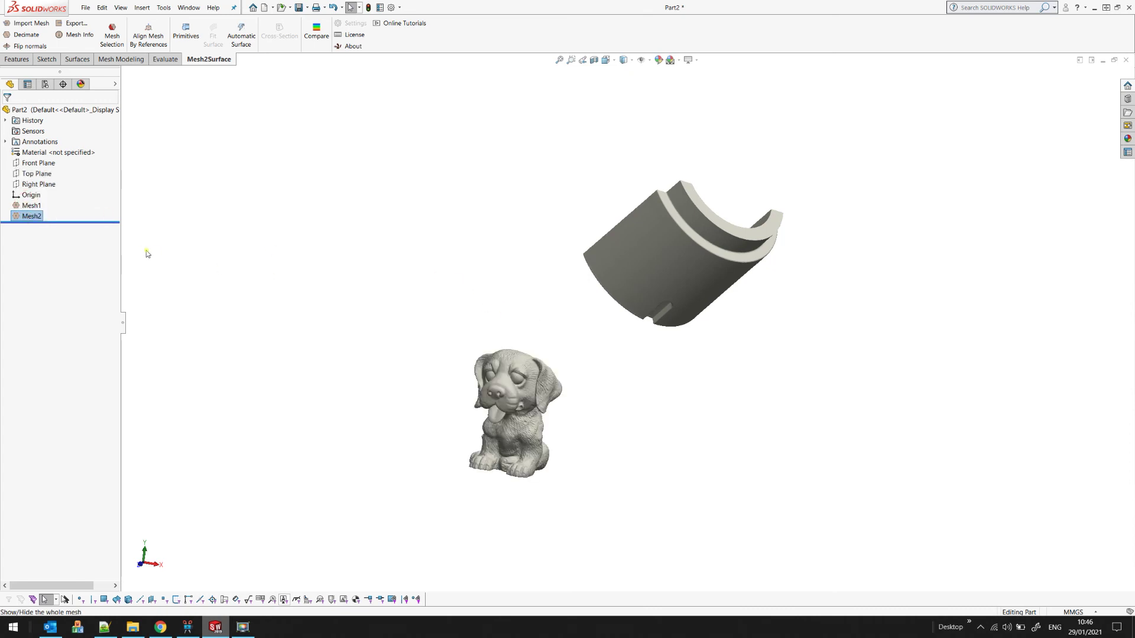
Step: Hide the whole basic part mesh, leaving only the dog scan displayed
{"action": "left_click", "coordinate": [27, 206]}
{"action": "left_click", "coordinate": [25, 191]}
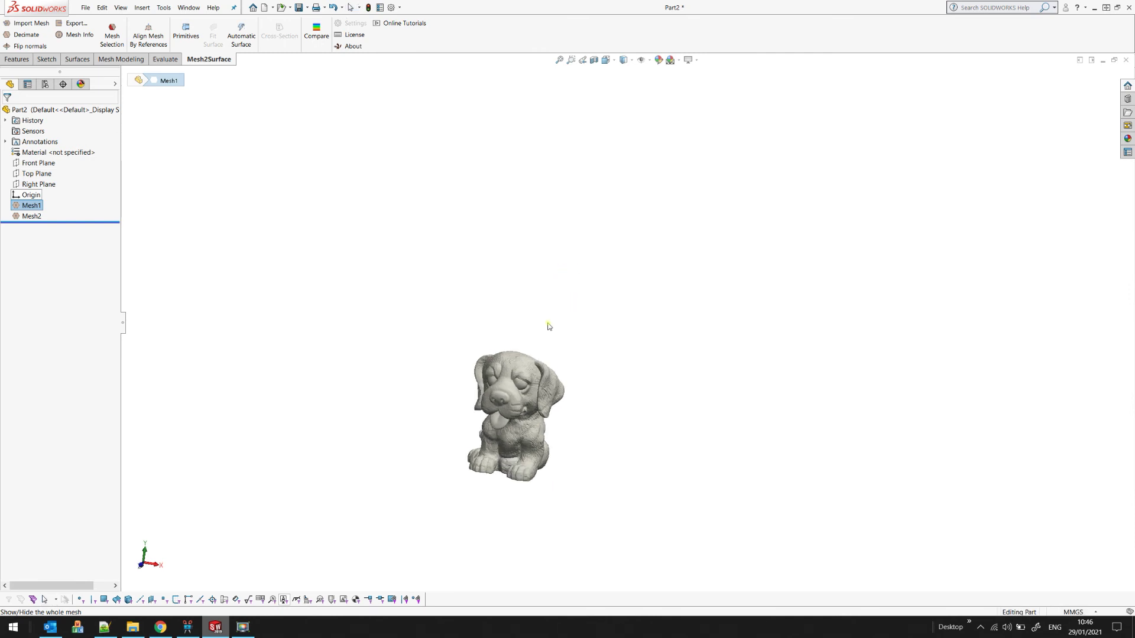
Step: Examine the dog scan's surface detail up close around the head, ear and body
{"action": "scroll", "coordinate": [494, 458], "scroll_direction": "down", "scroll_amount": 5}
{"action": "scroll", "coordinate": [594, 416], "scroll_direction": "down", "scroll_amount": 2}
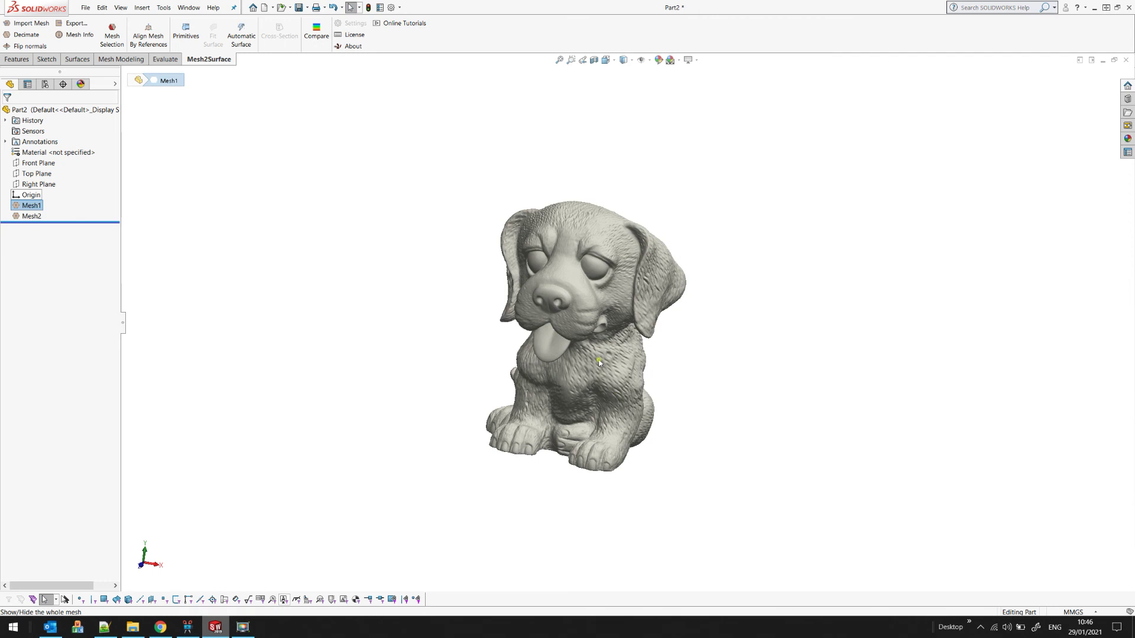
{"action": "middle_click_drag", "start_coordinate": [555, 343], "coordinate": [645, 270]}
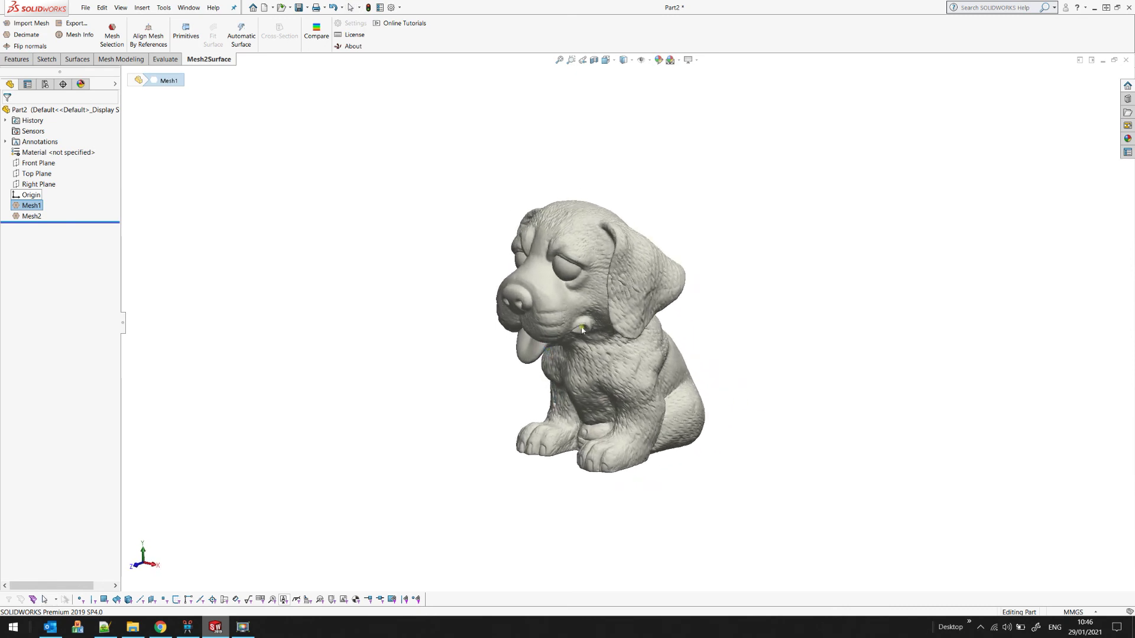
{"action": "scroll", "coordinate": [646, 271], "scroll_direction": "down", "scroll_amount": 3}
{"action": "scroll", "coordinate": [645, 271], "scroll_direction": "down", "scroll_amount": 4}
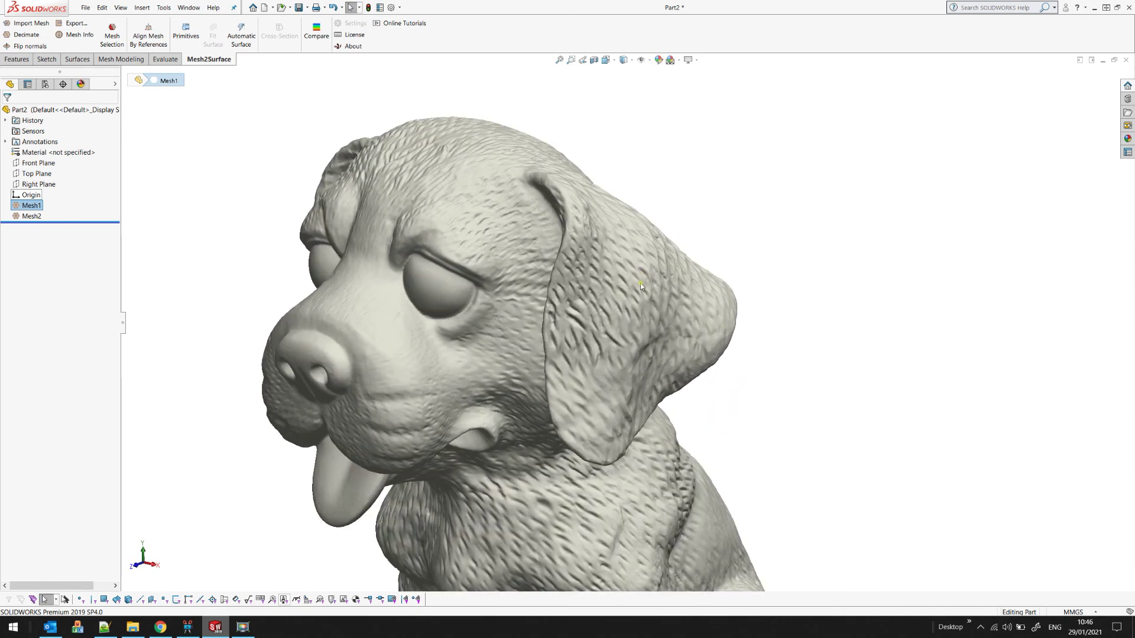
{"action": "scroll", "coordinate": [597, 293], "scroll_direction": "down", "scroll_amount": 2}
{"action": "middle_click_drag", "start_coordinate": [597, 293], "coordinate": [643, 307]}
{"action": "scroll", "coordinate": [674, 275], "scroll_direction": "up", "scroll_amount": 6}
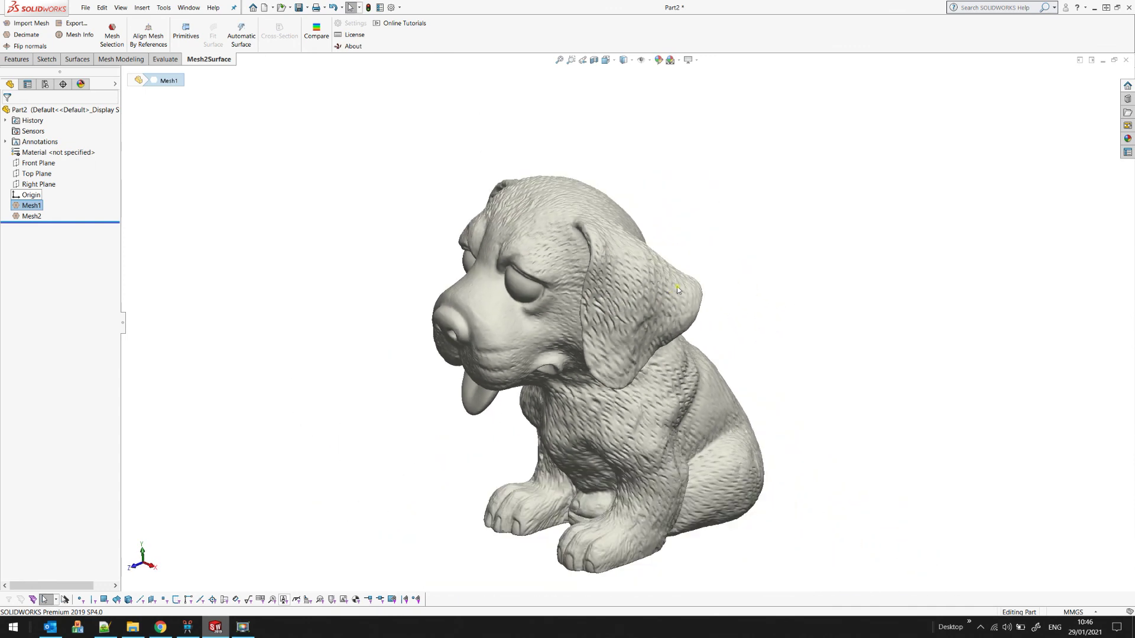